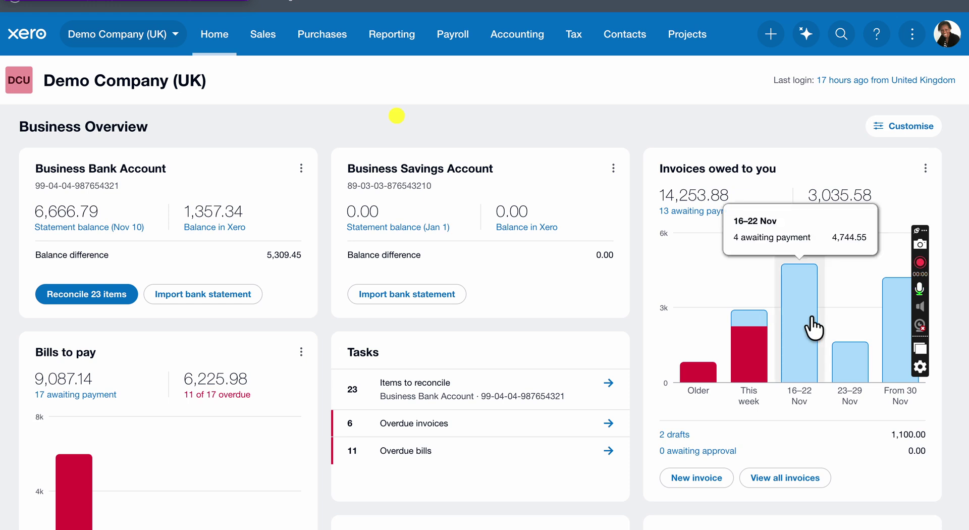
Review the invoices owed chart by period and look over the other widgets on the Business Overview dashboard.
{"action": "mouse_move", "coordinate": [750, 359]}
{"action": "mouse_move", "coordinate": [706, 385]}
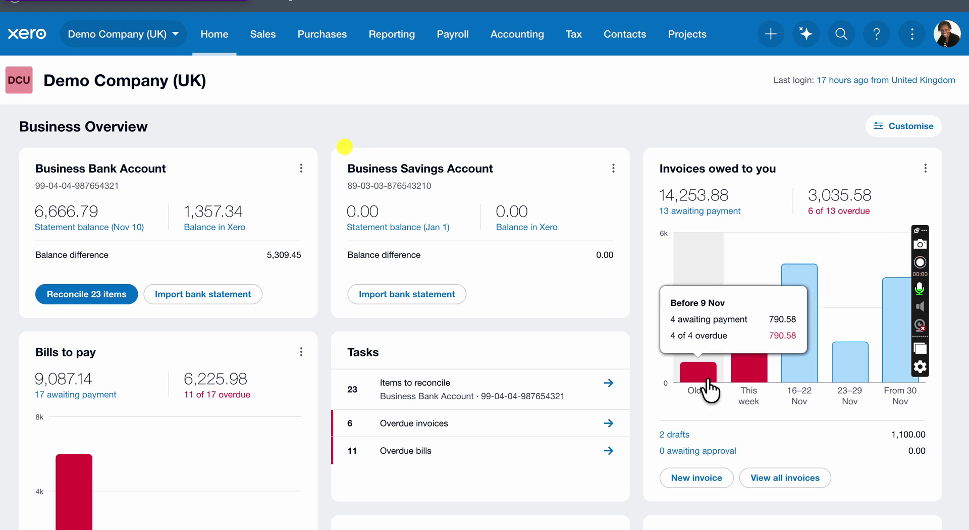
{"action": "mouse_move", "coordinate": [810, 343]}
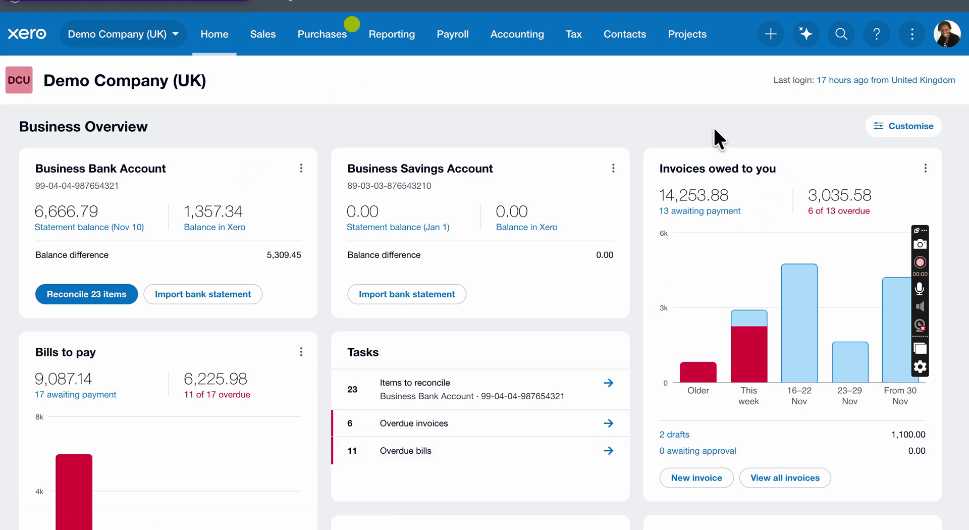
{"action": "scroll", "coordinate": [705, 133], "scroll_direction": "down", "scroll_amount": 5}
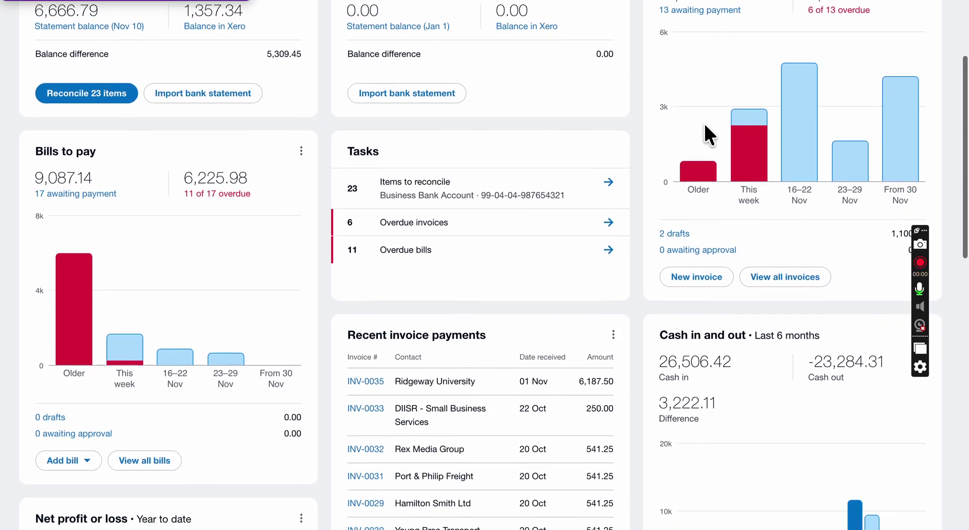
{"action": "scroll", "coordinate": [704, 132], "scroll_direction": "down", "scroll_amount": 2}
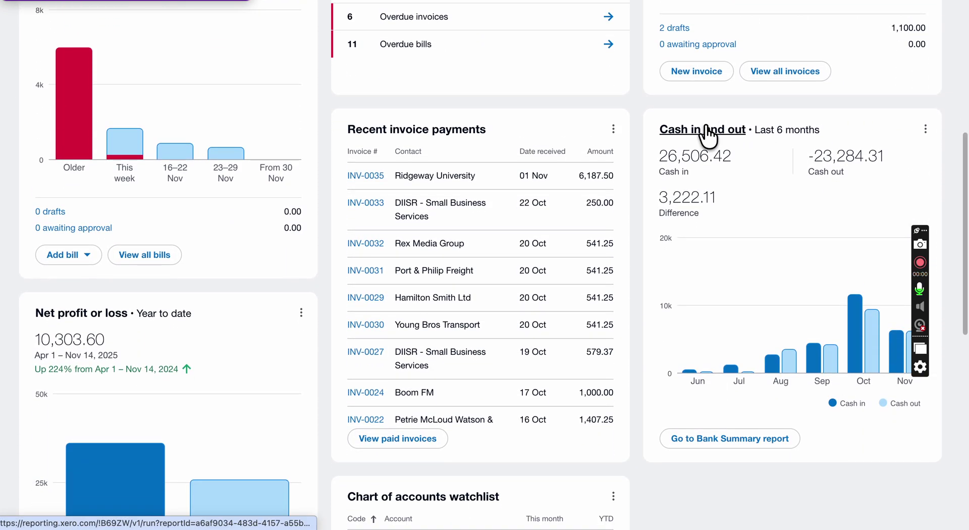
{"action": "scroll", "coordinate": [706, 133], "scroll_direction": "down", "scroll_amount": 2}
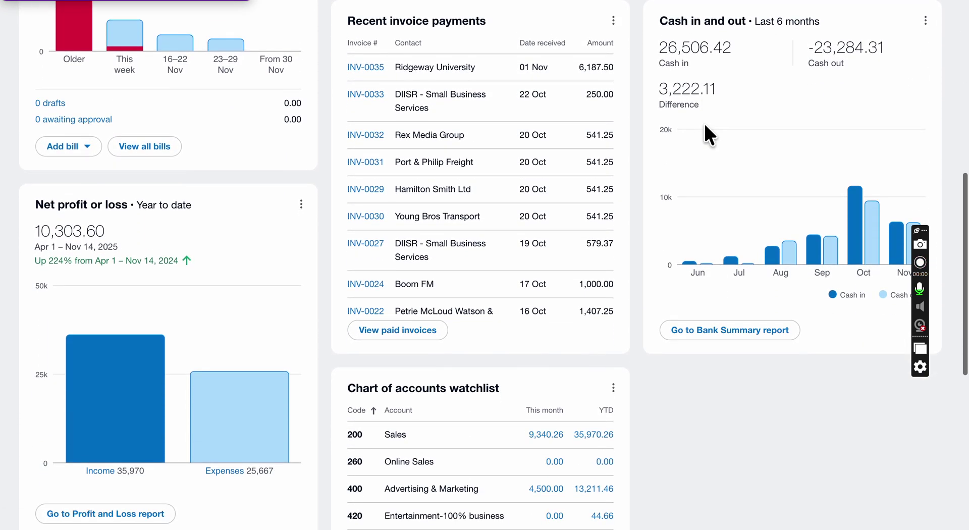
{"action": "scroll", "coordinate": [705, 133], "scroll_direction": "up", "scroll_amount": 10}
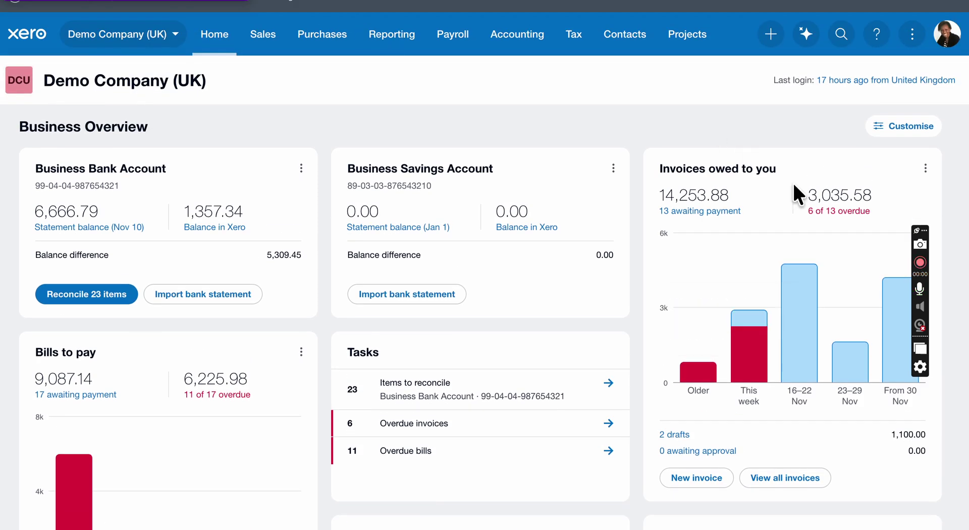
Customise the dashboard by moving Business Savings Account to the end and Chart of accounts watchlist beside Business Bank Account.
{"action": "left_click", "coordinate": [919, 144]}
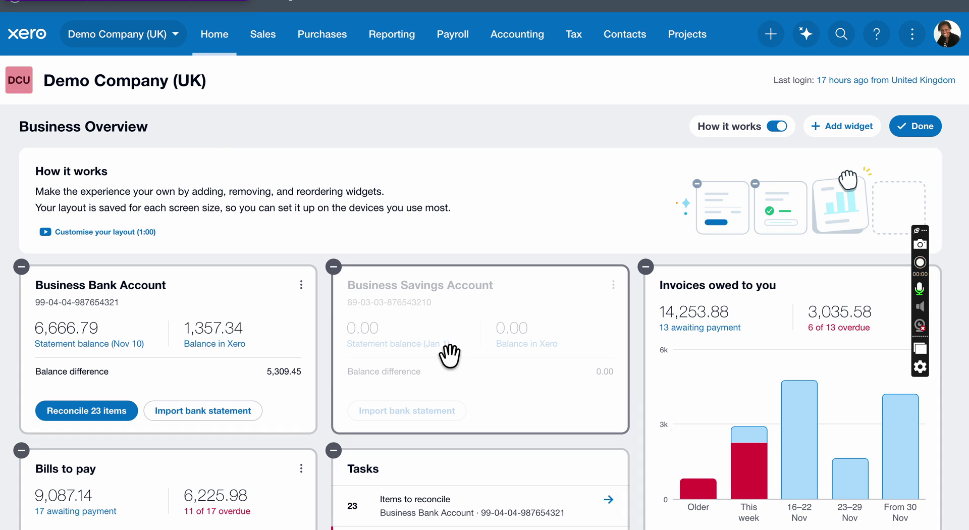
{"action": "left_click_drag", "start_coordinate": [448, 354], "coordinate": [750, 260]}
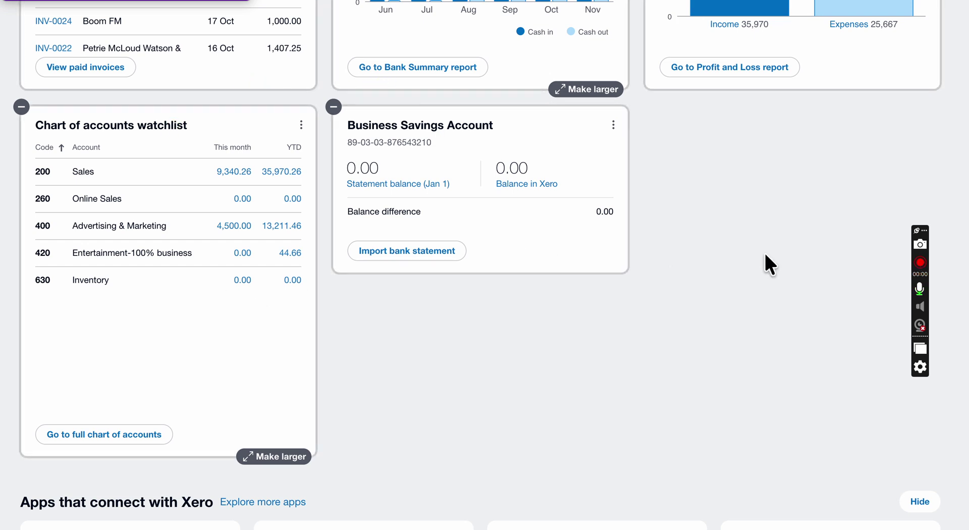
{"action": "scroll", "coordinate": [765, 255], "scroll_direction": "up", "scroll_amount": 2}
{"action": "left_click_drag", "start_coordinate": [238, 354], "coordinate": [533, 156]}
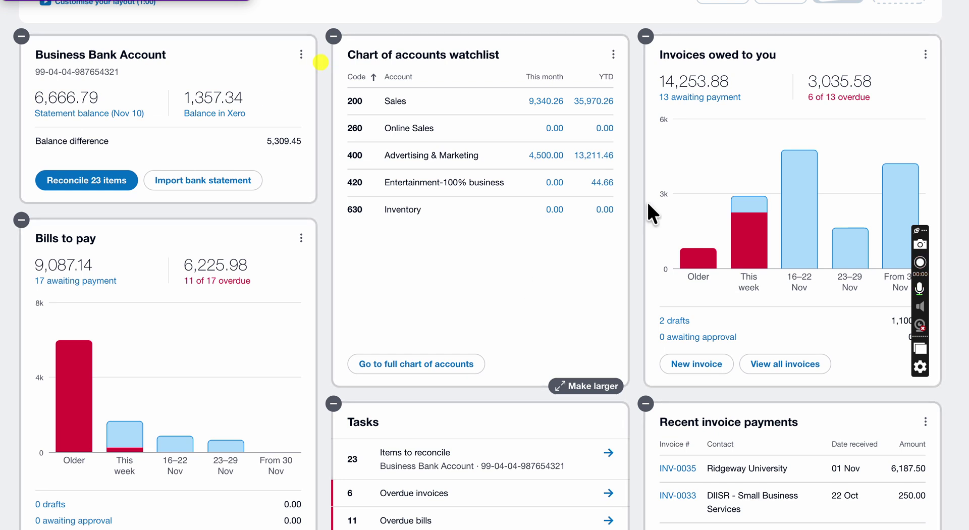
{"action": "scroll", "coordinate": [635, 201], "scroll_direction": "up", "scroll_amount": 5}
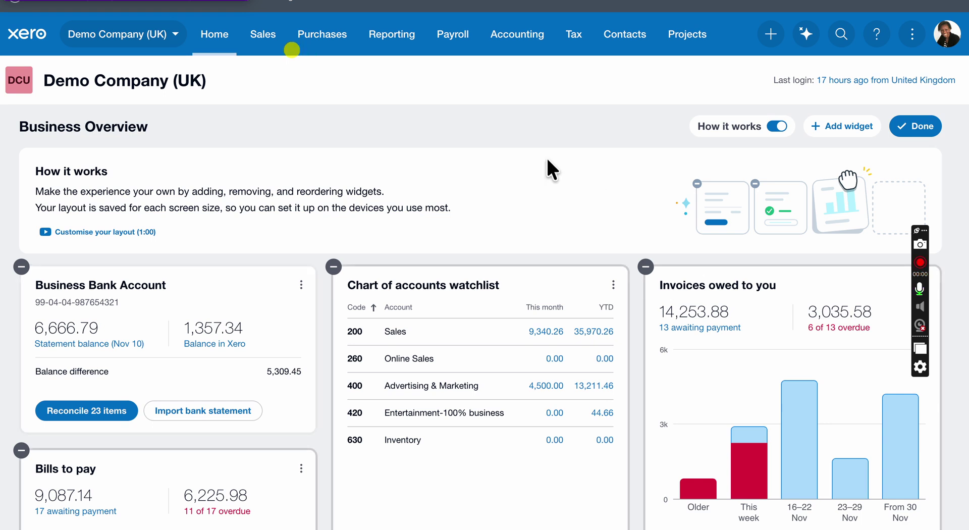
Go to the sales invoices list and start a new invoice.
{"action": "left_click", "coordinate": [271, 49]}
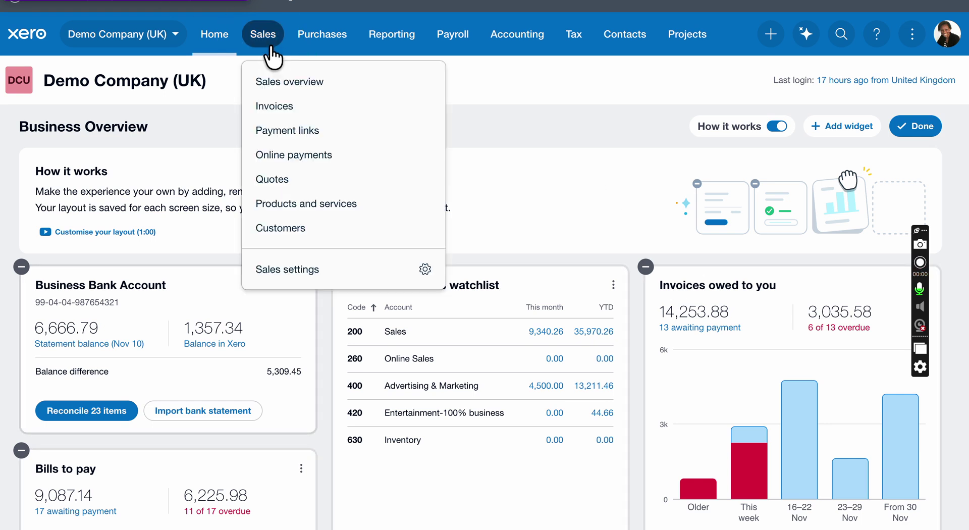
{"action": "left_click", "coordinate": [292, 102]}
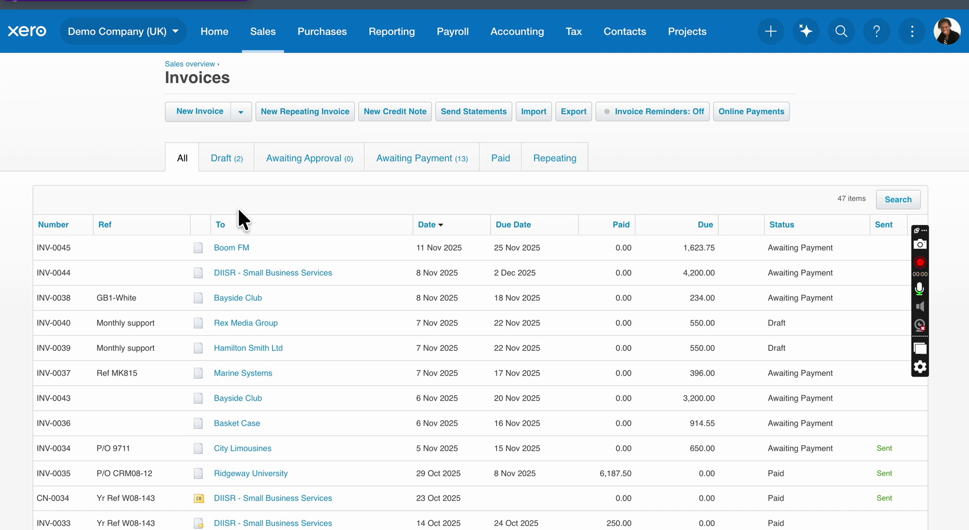
{"action": "left_click", "coordinate": [192, 109]}
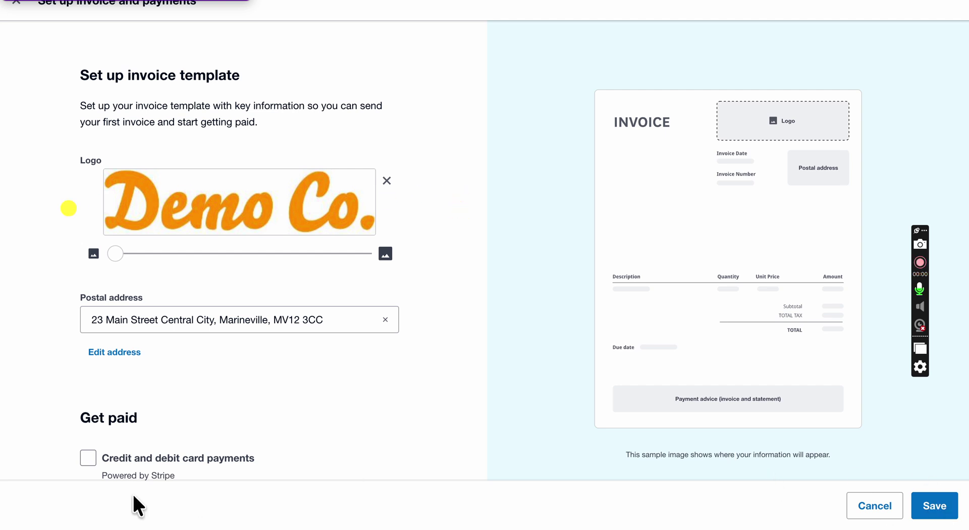
Enable credit and debit card payments in the invoice setup, save through to the Stripe sign-up, and return to the new invoice.
{"action": "left_click", "coordinate": [89, 458]}
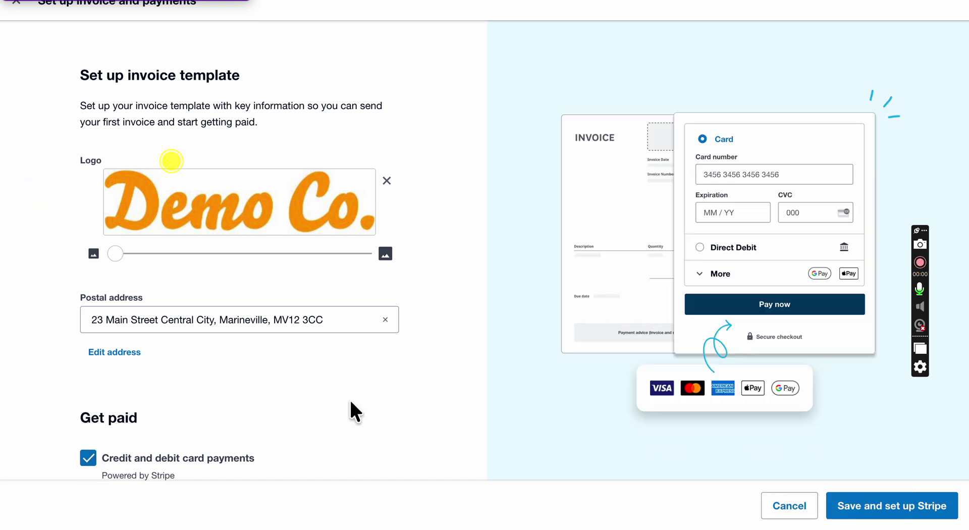
{"action": "mouse_move", "coordinate": [871, 515]}
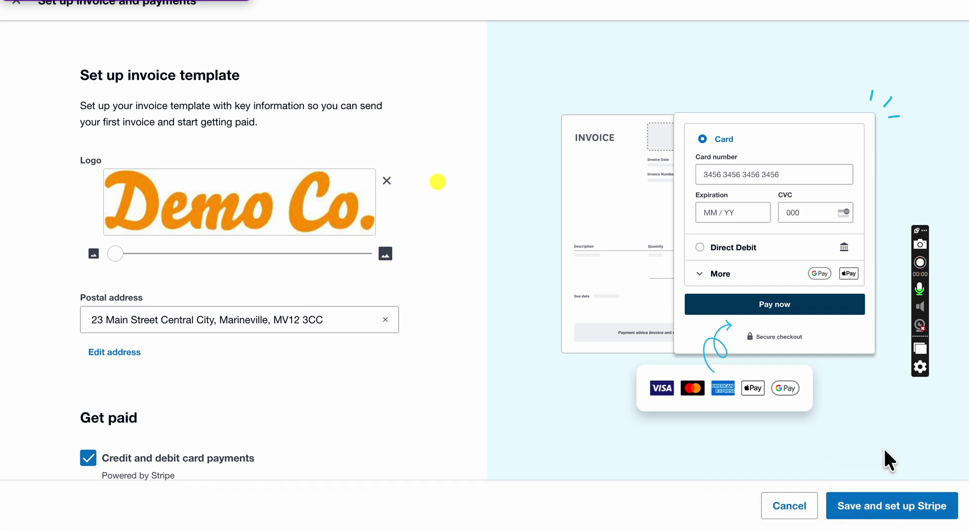
{"action": "left_click", "coordinate": [900, 514]}
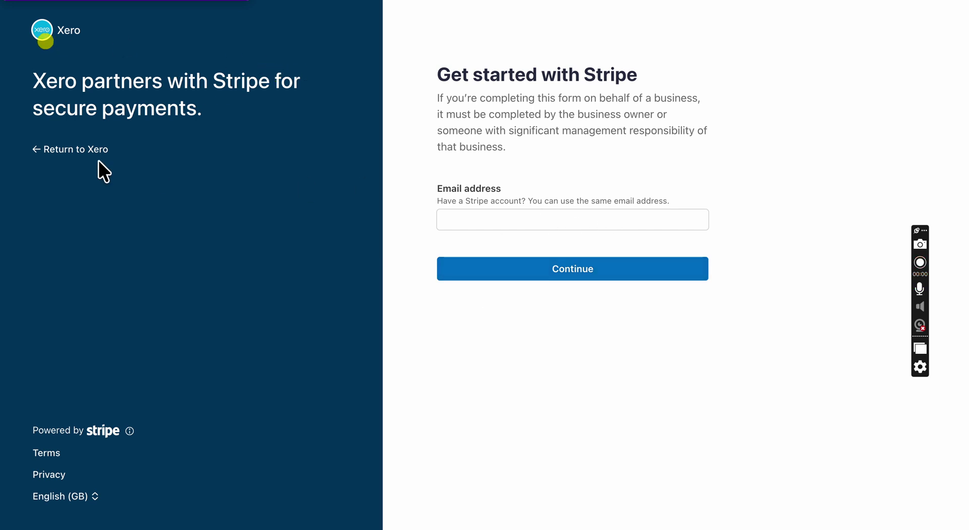
{"action": "left_click", "coordinate": [79, 150]}
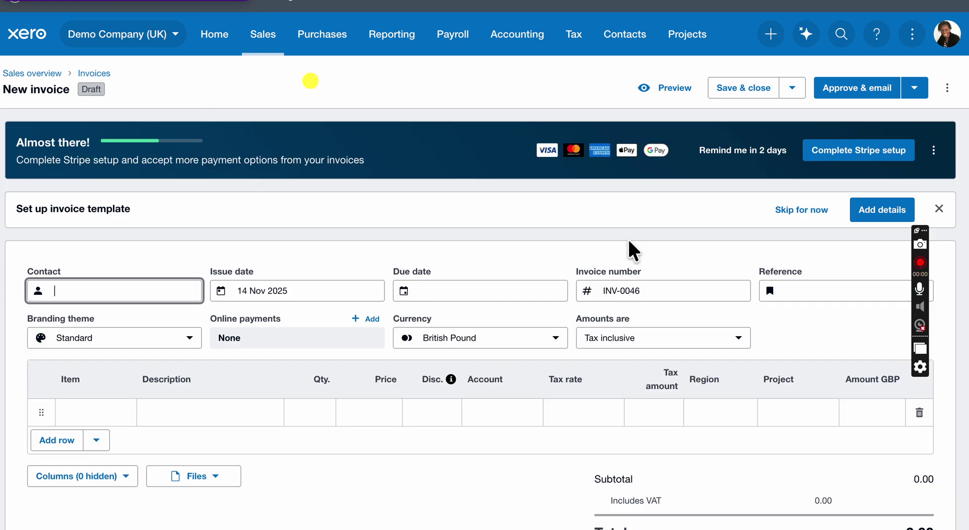
Find City Limousines among the contacts and set it as the invoice's contact.
{"action": "left_click", "coordinate": [493, 231]}
{"action": "scroll", "coordinate": [494, 232], "scroll_direction": "down", "scroll_amount": 2}
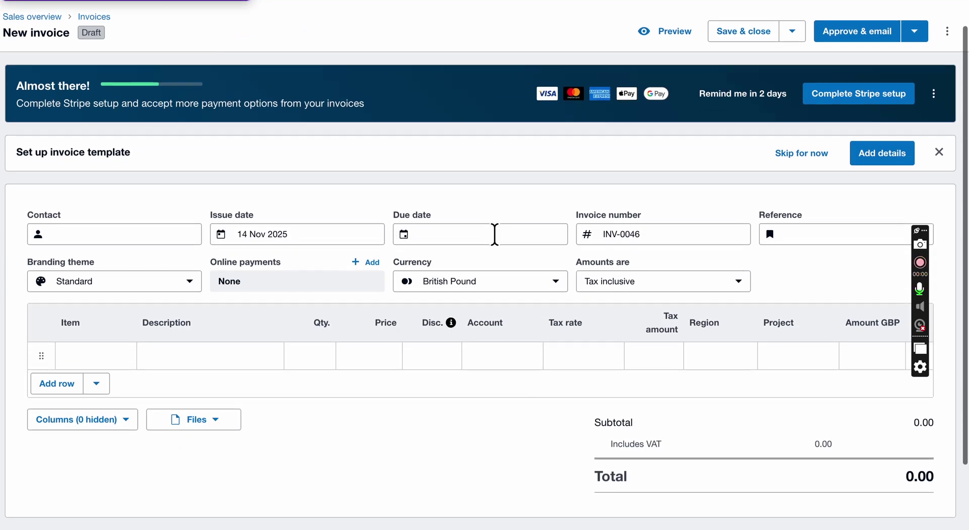
{"action": "scroll", "coordinate": [493, 231], "scroll_direction": "down", "scroll_amount": 2}
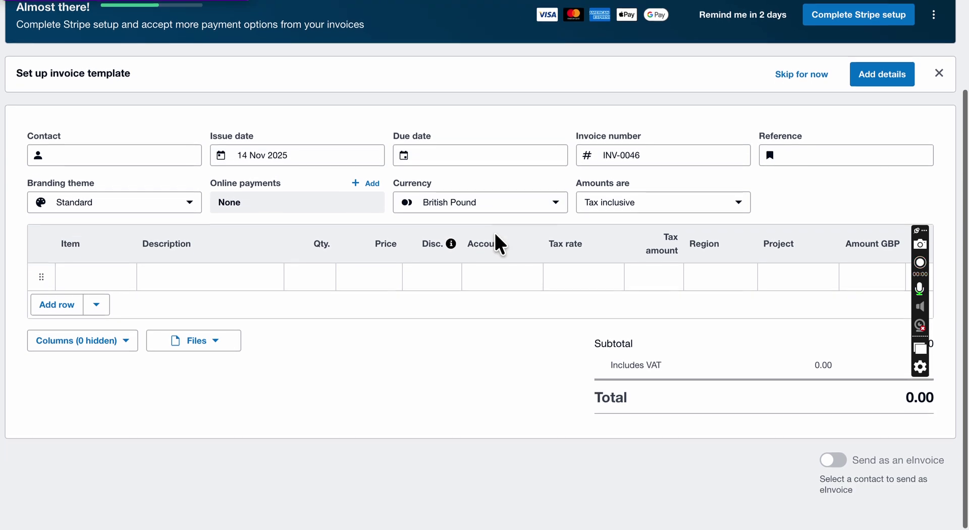
{"action": "left_click", "coordinate": [124, 162]}
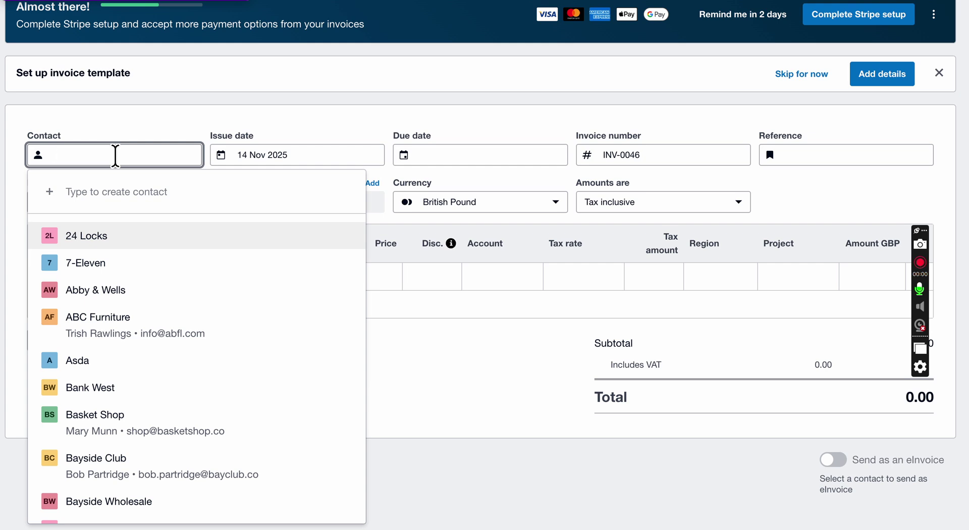
{"action": "type", "text": "Li"}
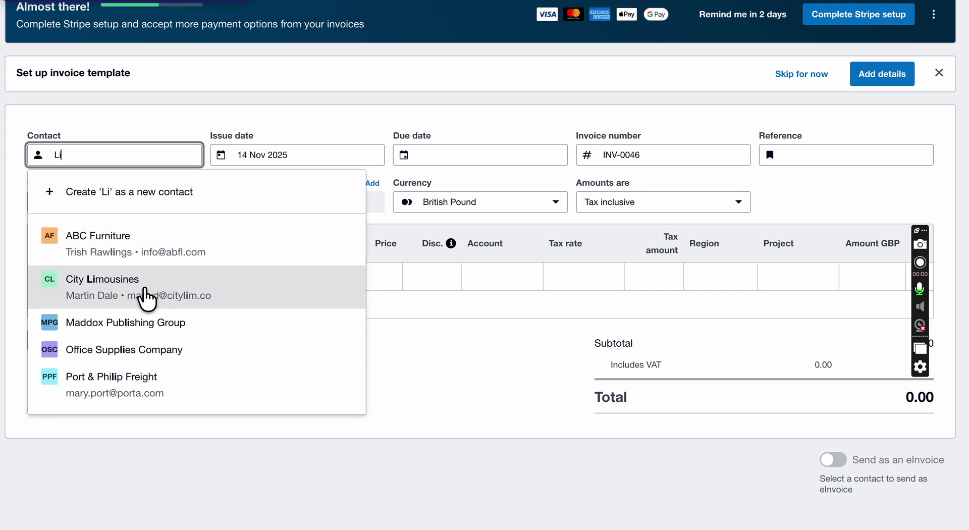
{"action": "left_click", "coordinate": [146, 297]}
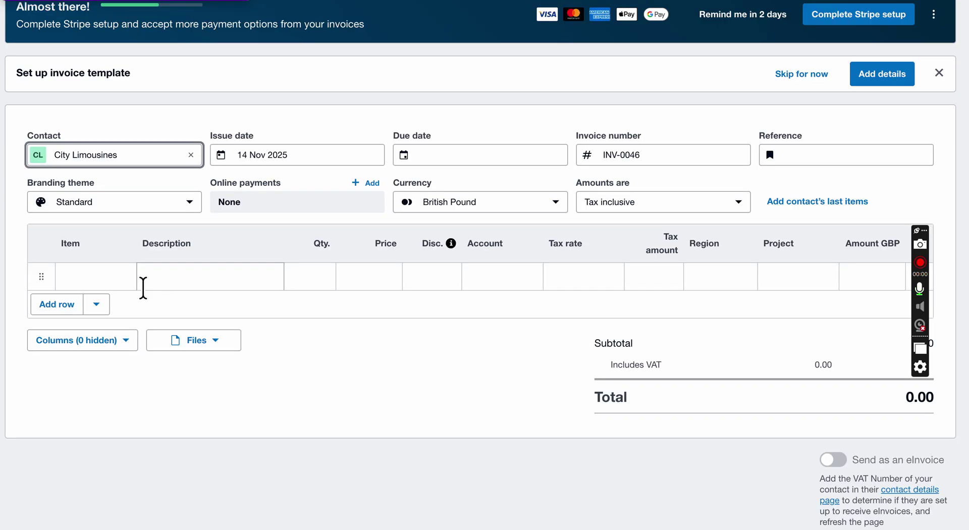
Set the invoice's issue date to 13 Nov 2025 and its due date to 28 Nov 2025.
{"action": "left_click", "coordinate": [319, 157]}
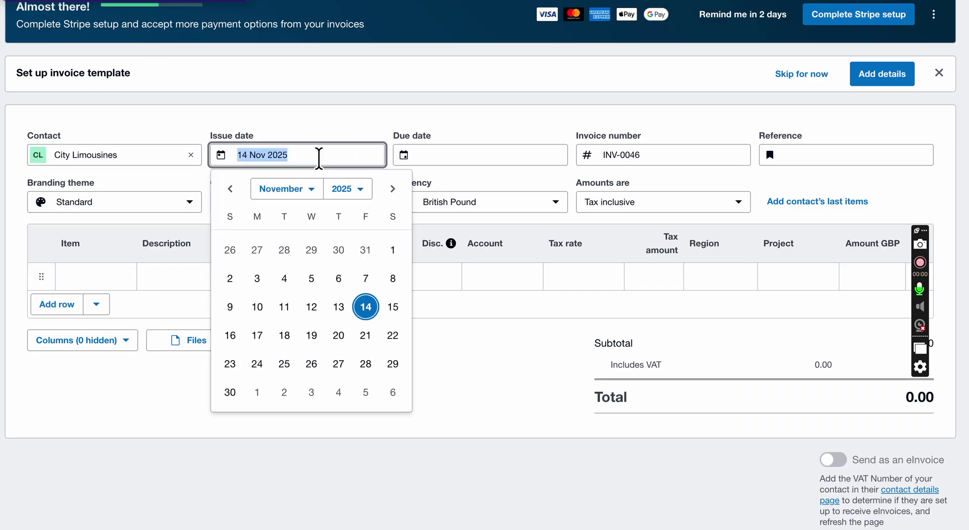
{"action": "left_click", "coordinate": [338, 308]}
{"action": "left_click", "coordinate": [455, 155]}
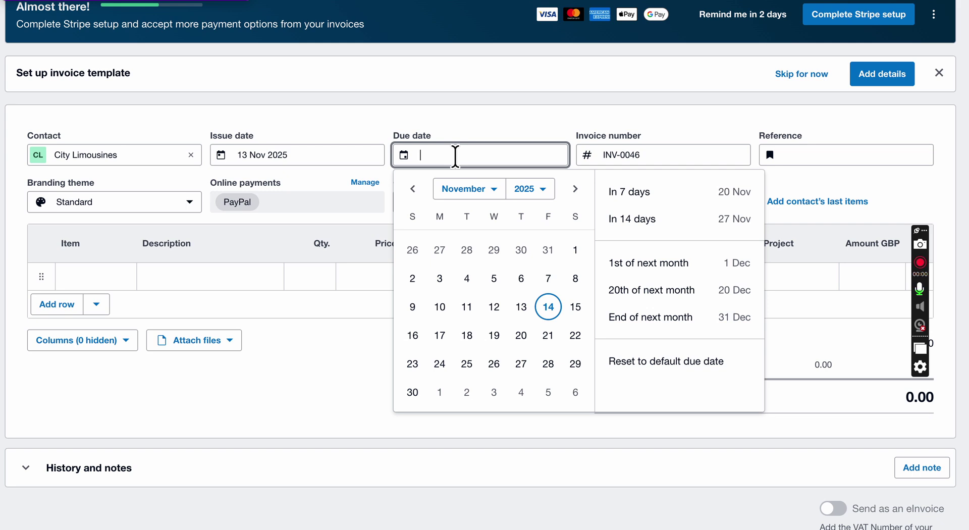
{"action": "left_click", "coordinate": [548, 363]}
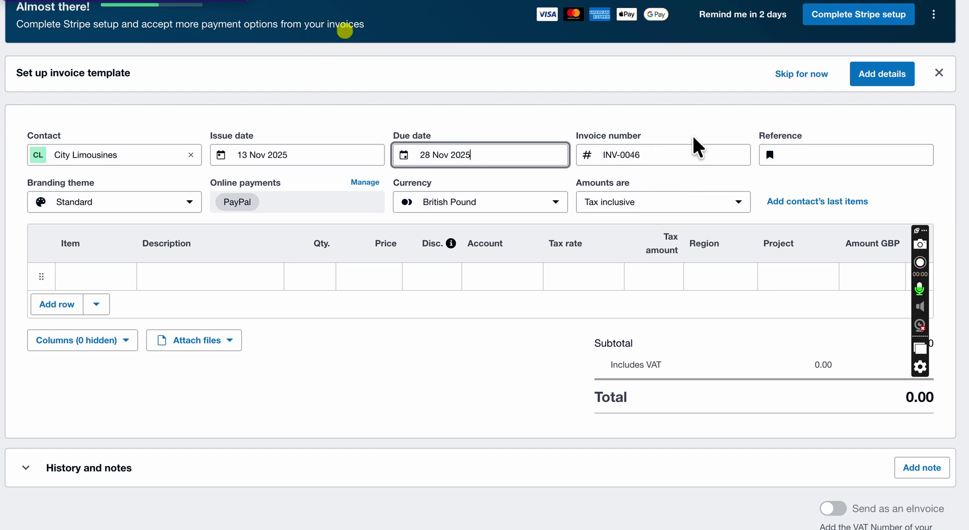
Enter the purchase order number as the invoice's reference.
{"action": "left_click", "coordinate": [820, 161]}
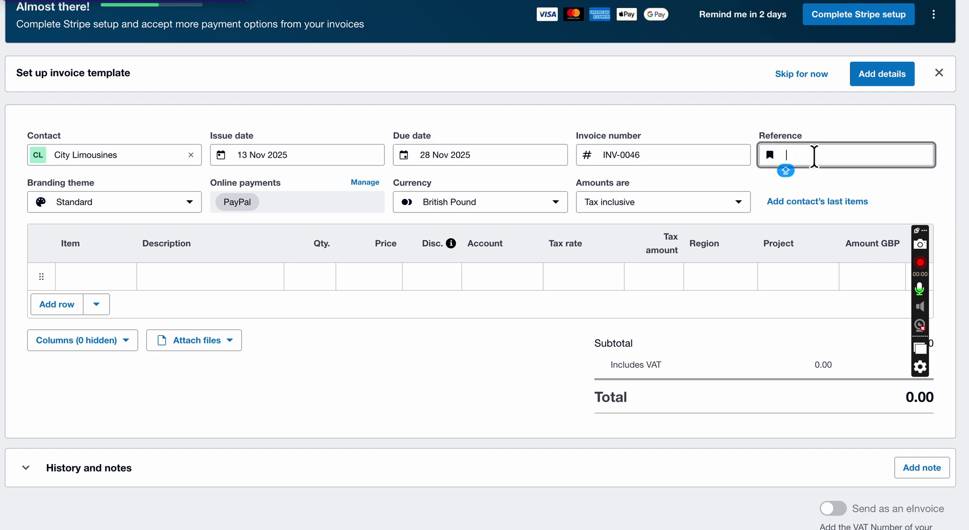
{"action": "type", "text": "PO"}
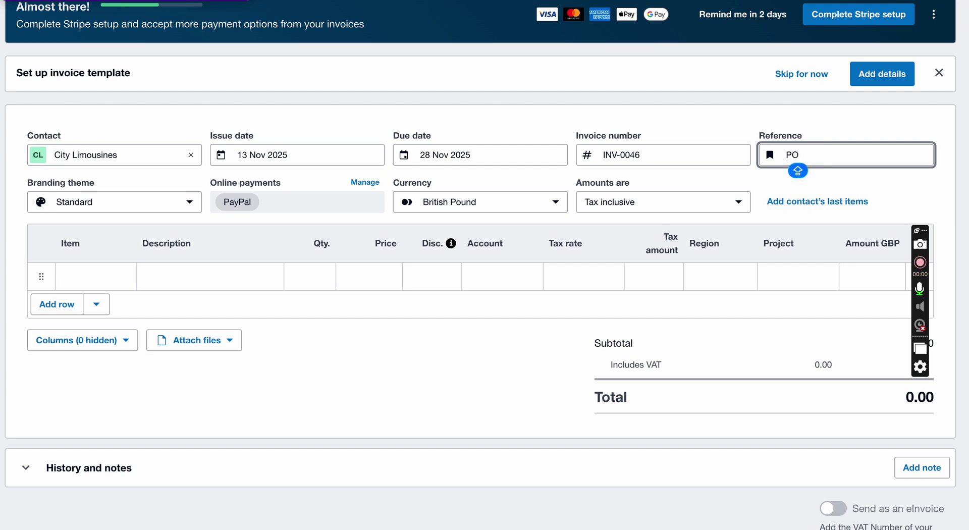
{"action": "type", "text": "897567"}
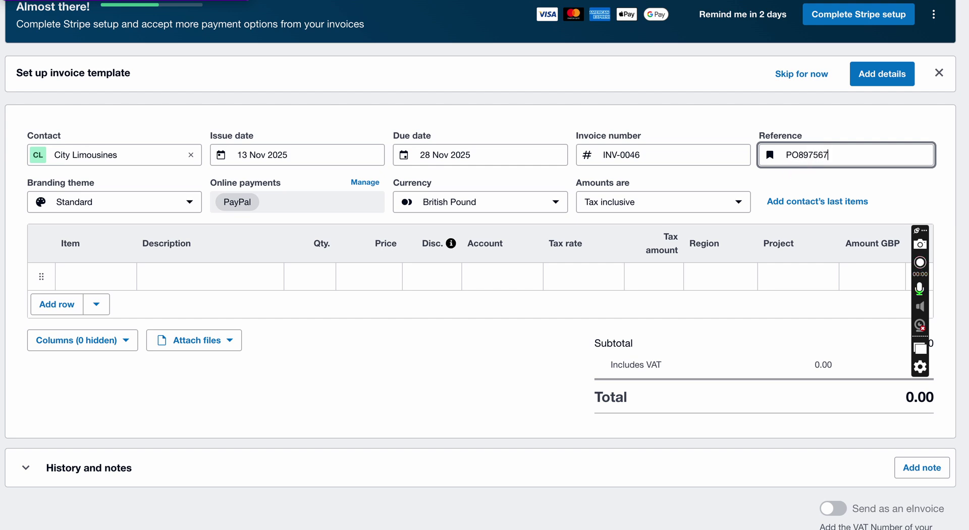
Check the currency choices, keeping British Pound, and set the invoice amounts to Tax exclusive.
{"action": "left_click", "coordinate": [225, 279]}
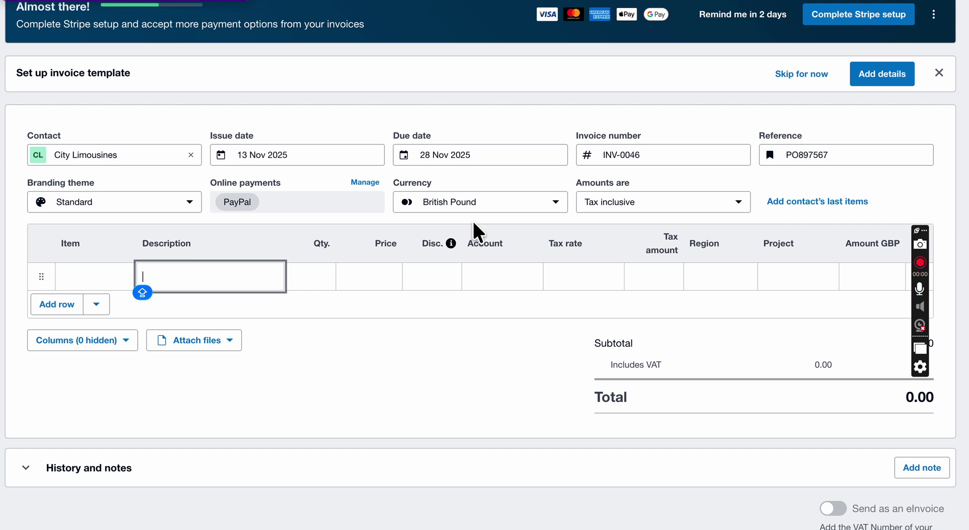
{"action": "left_click", "coordinate": [556, 202]}
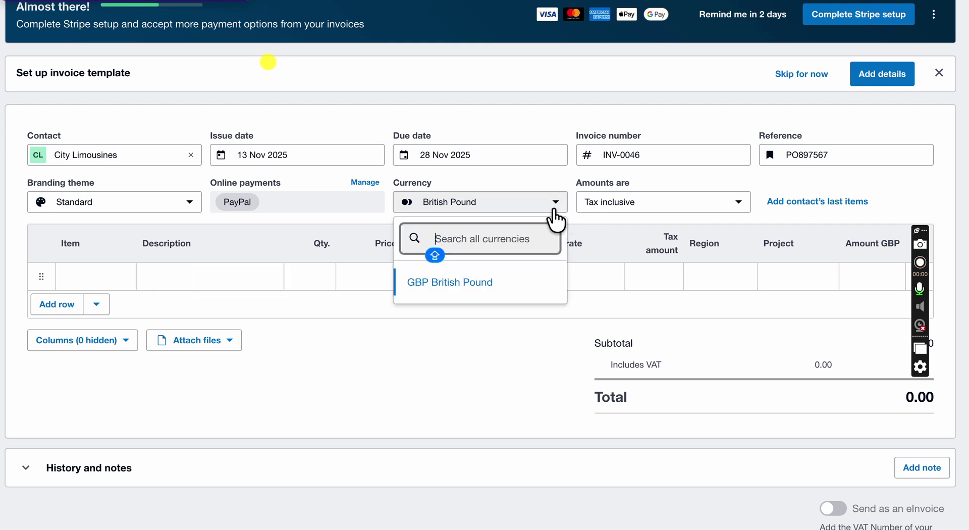
{"action": "left_click", "coordinate": [557, 204]}
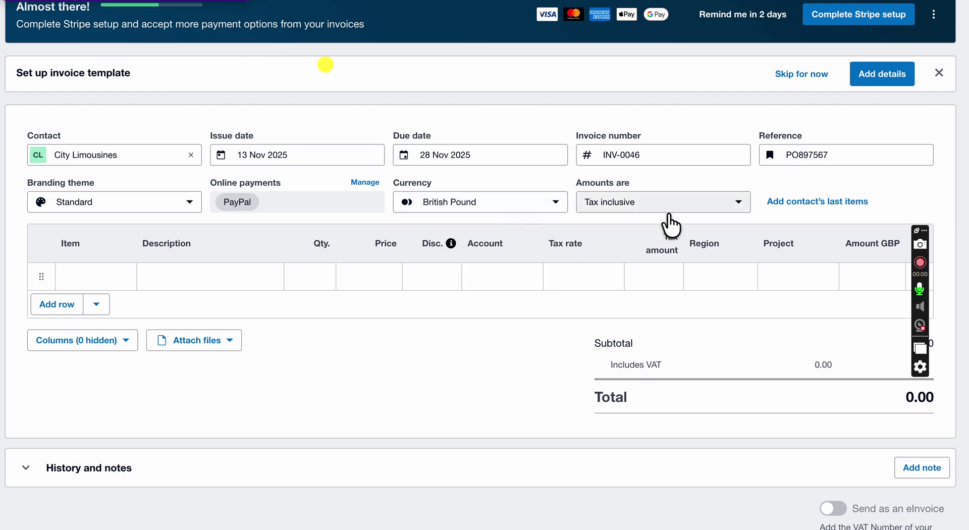
{"action": "left_click", "coordinate": [736, 203]}
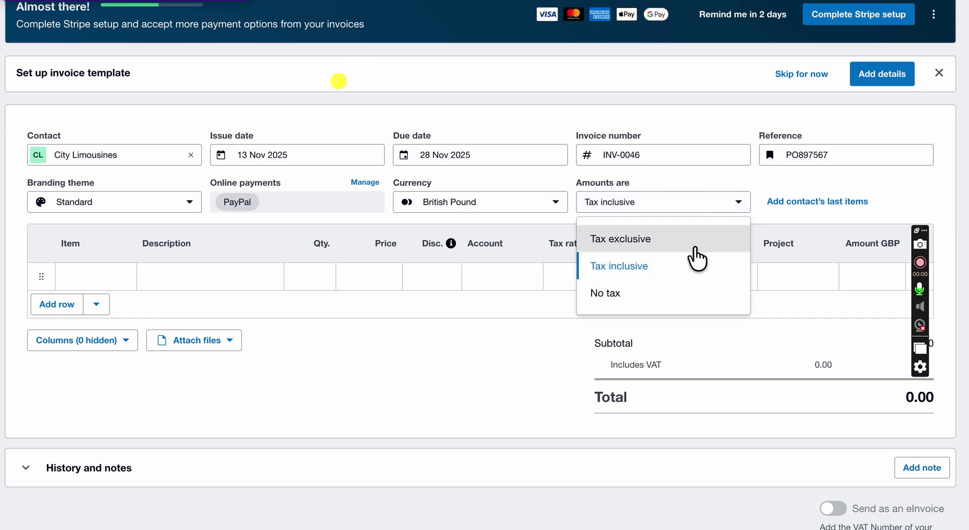
{"action": "left_click", "coordinate": [696, 250]}
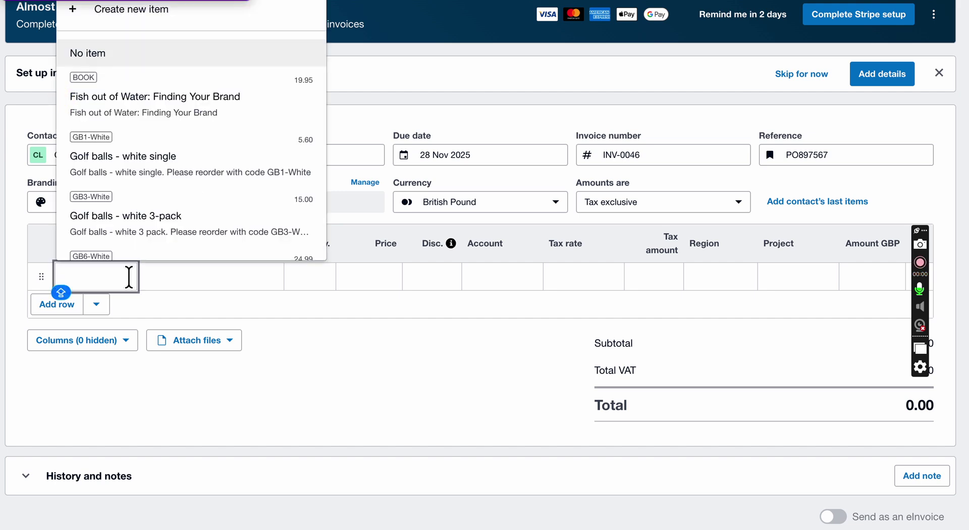
Fill in the first invoice line without an item: description "Meeting room and beverages", quantity 1 and price 650.
{"action": "scroll", "coordinate": [147, 147], "scroll_direction": "down", "scroll_amount": 1}
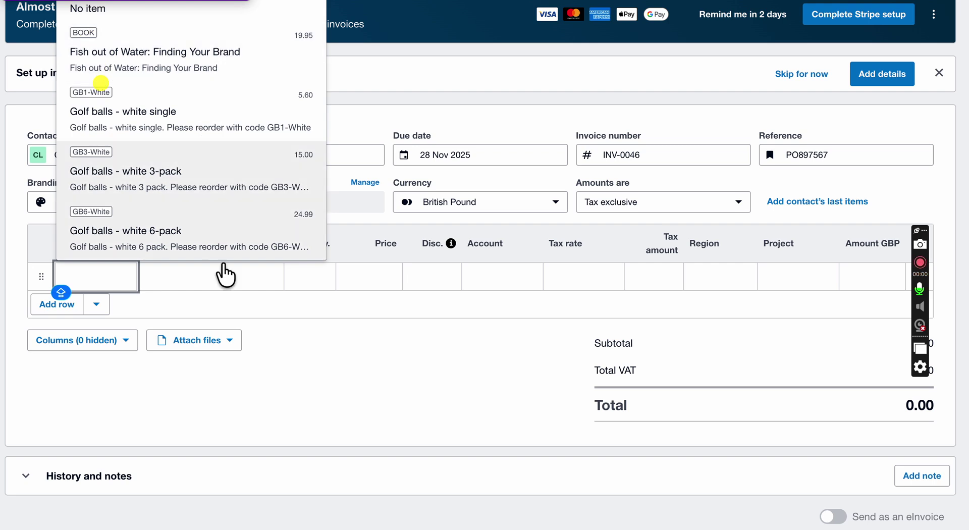
{"action": "left_click", "coordinate": [223, 288]}
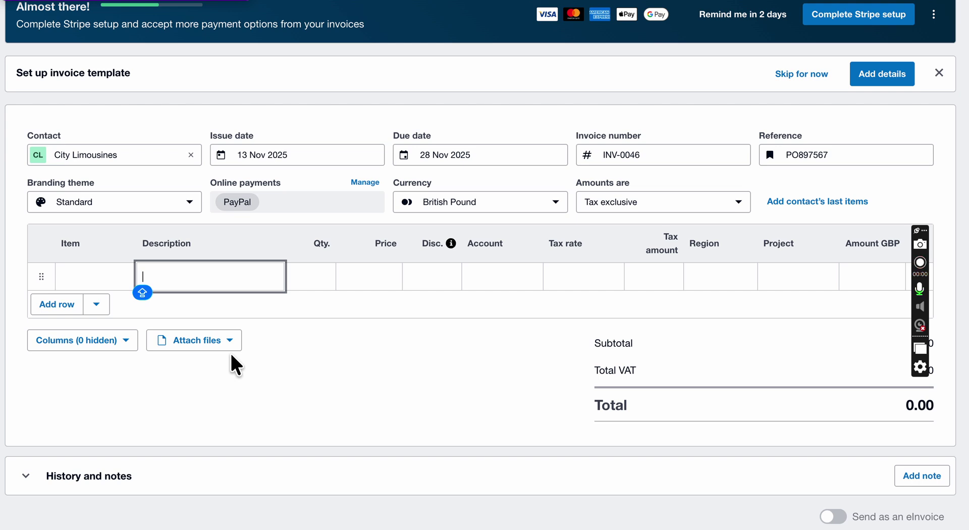
{"action": "type", "text": "Meeting room and beverages"}
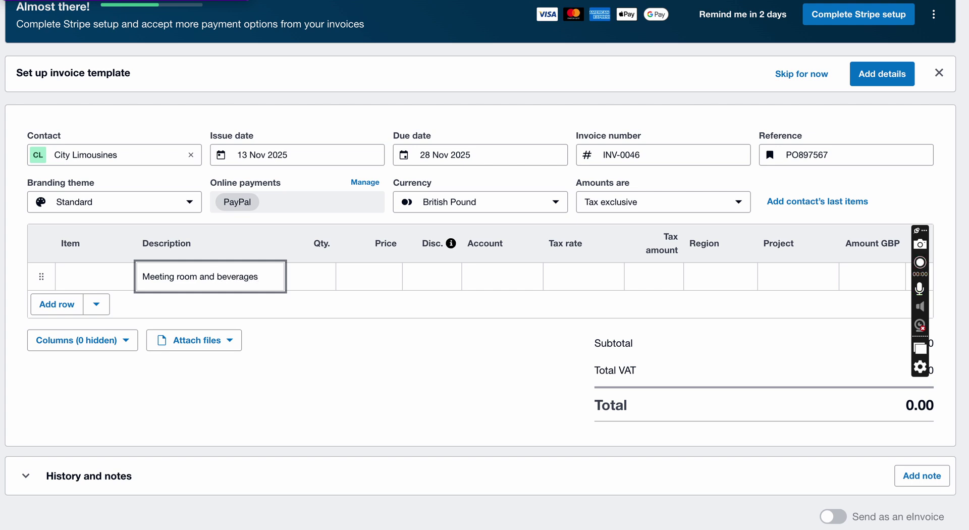
{"action": "key", "text": "Tab"}
{"action": "type", "text": "1"}
{"action": "key", "text": "Tab"}
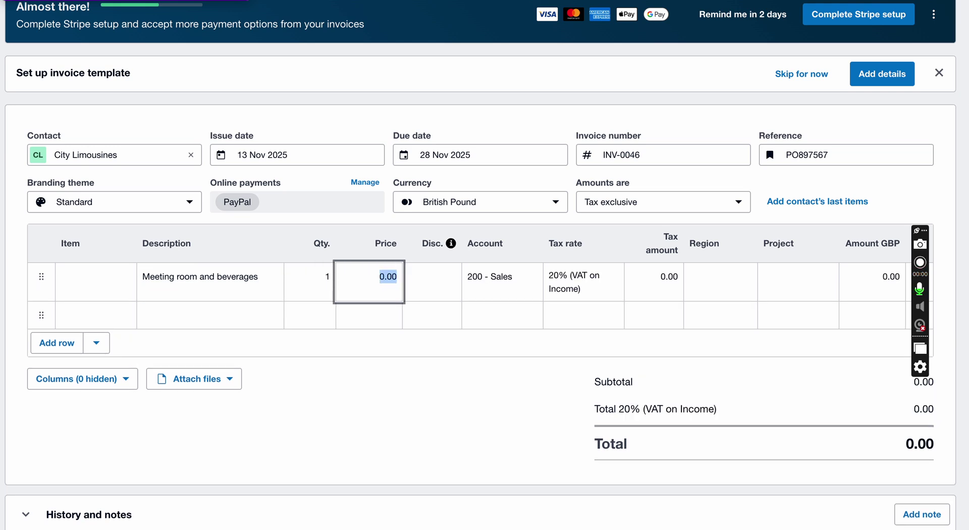
{"action": "type", "text": "650"}
{"action": "key", "text": "Tab"}
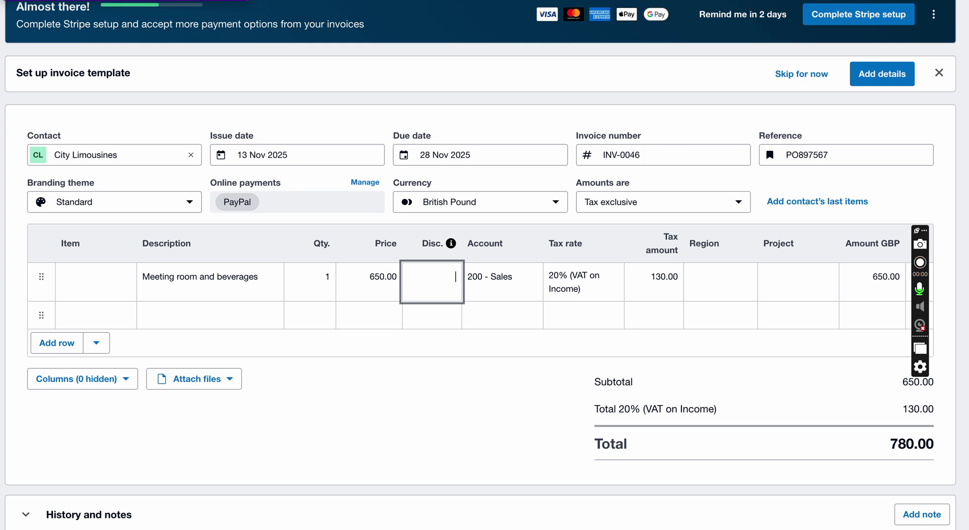
Go through the line's remaining fields, keeping account 200 - Sales and 20% (VAT on Income) and leaving discount, region and project blank.
{"action": "key", "text": "Tab"}
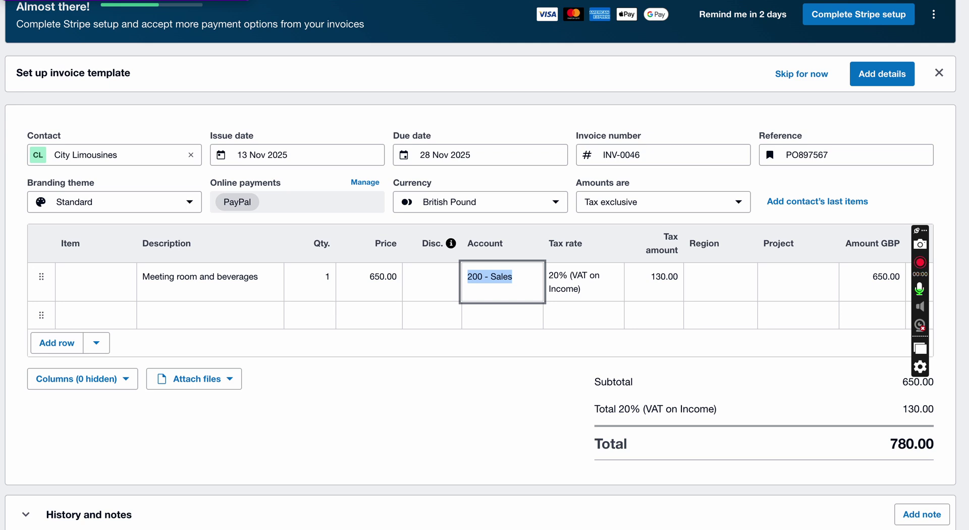
{"action": "key", "text": "Tab"}
{"action": "key", "text": "Tab"}
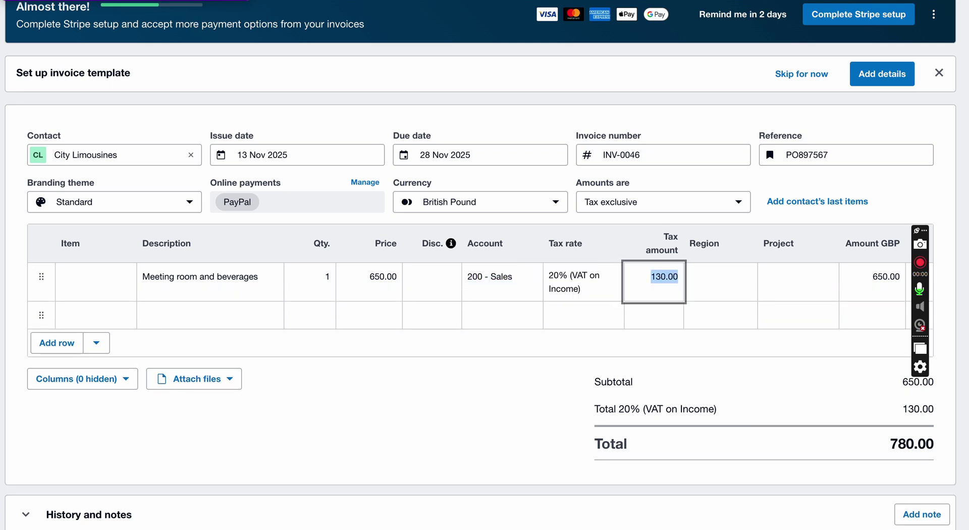
{"action": "key", "text": "Tab"}
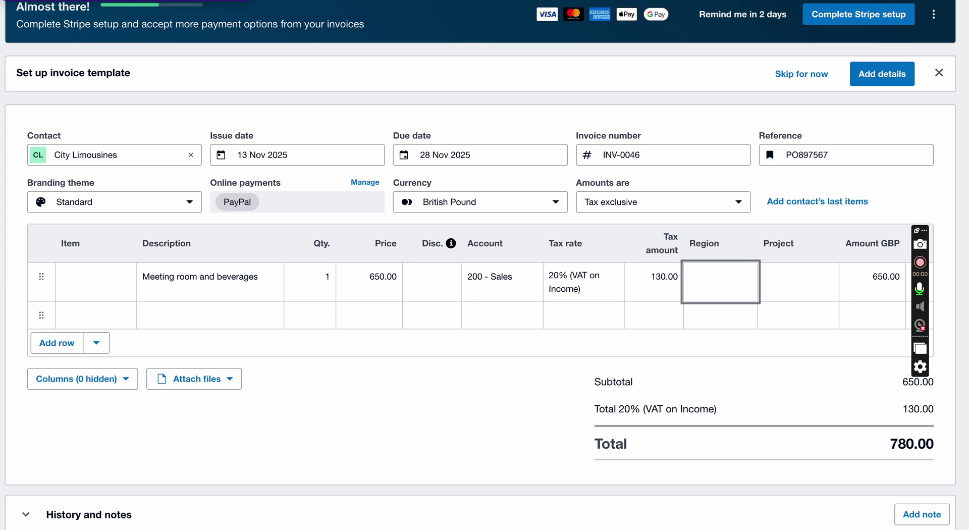
{"action": "key", "text": "Tab"}
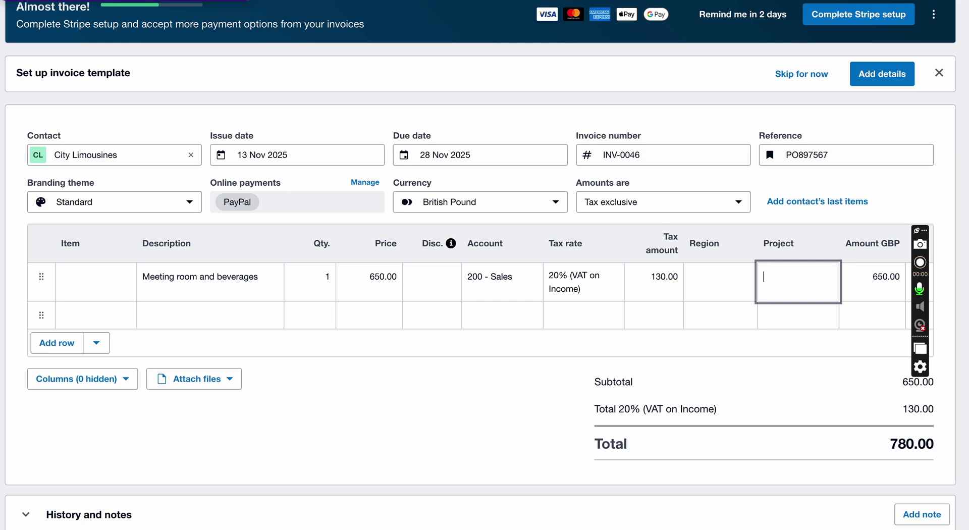
{"action": "left_click", "coordinate": [939, 216]}
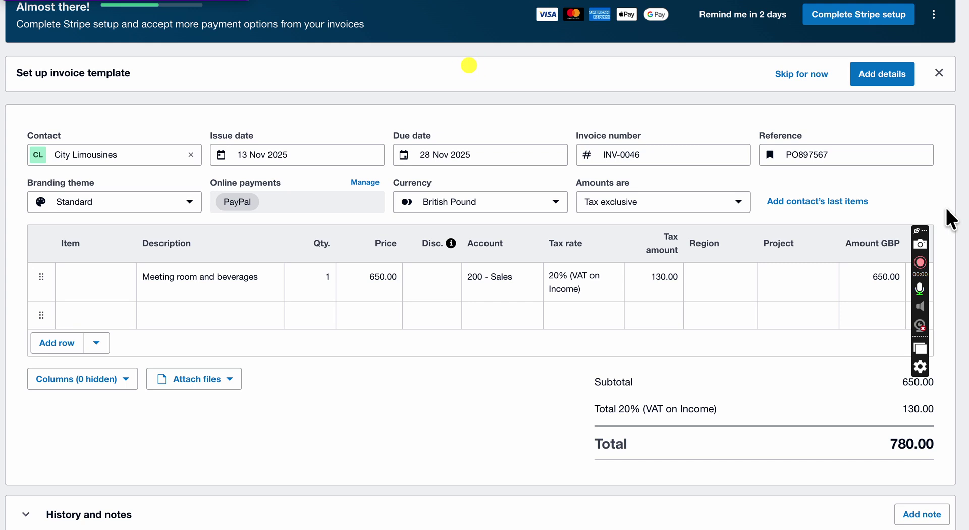
Dismiss the invoice template setup prompt and approve the invoice for emailing.
{"action": "scroll", "coordinate": [947, 209], "scroll_direction": "up", "scroll_amount": 1}
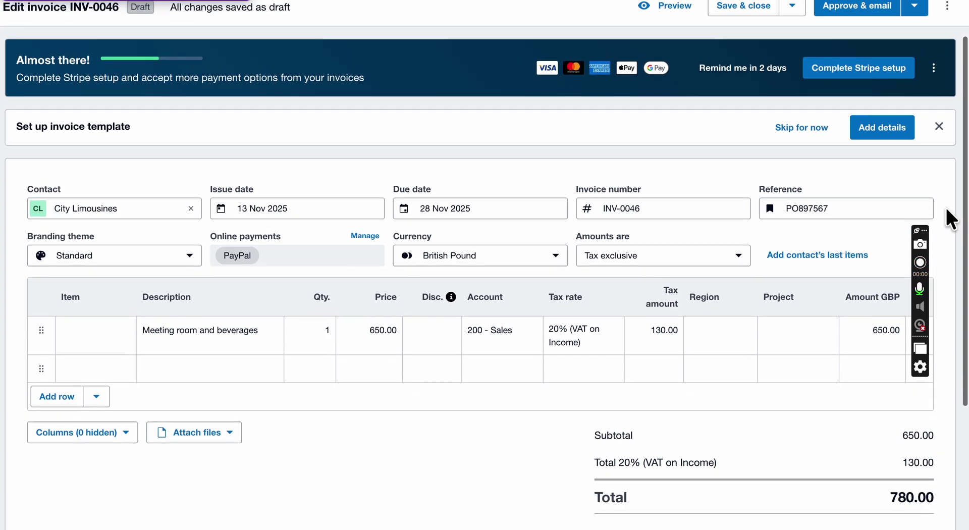
{"action": "scroll", "coordinate": [945, 206], "scroll_direction": "down", "scroll_amount": 1}
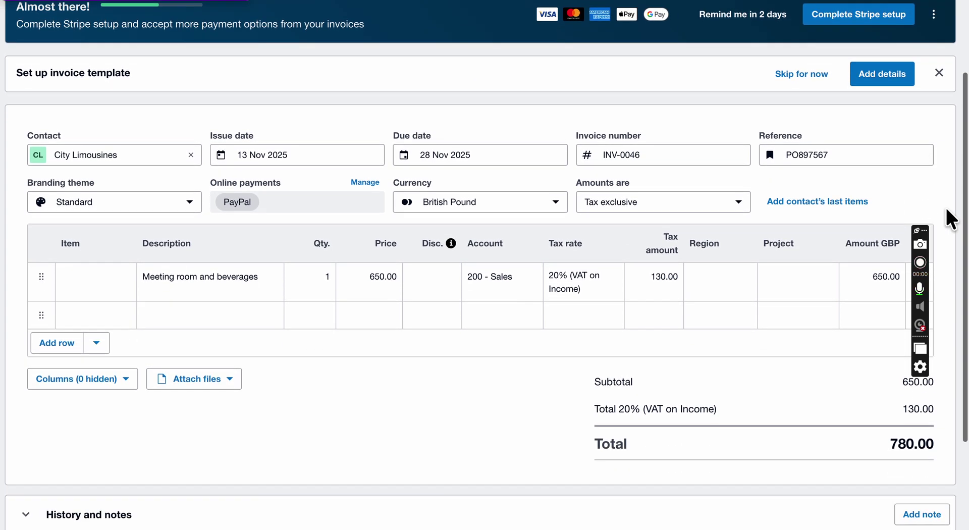
{"action": "left_click", "coordinate": [938, 77]}
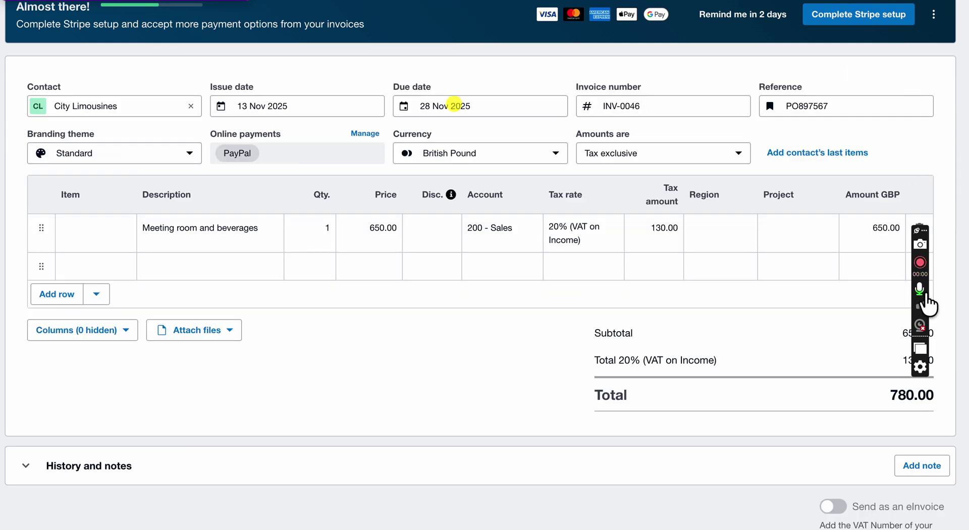
{"action": "scroll", "coordinate": [924, 72], "scroll_direction": "up", "scroll_amount": 2}
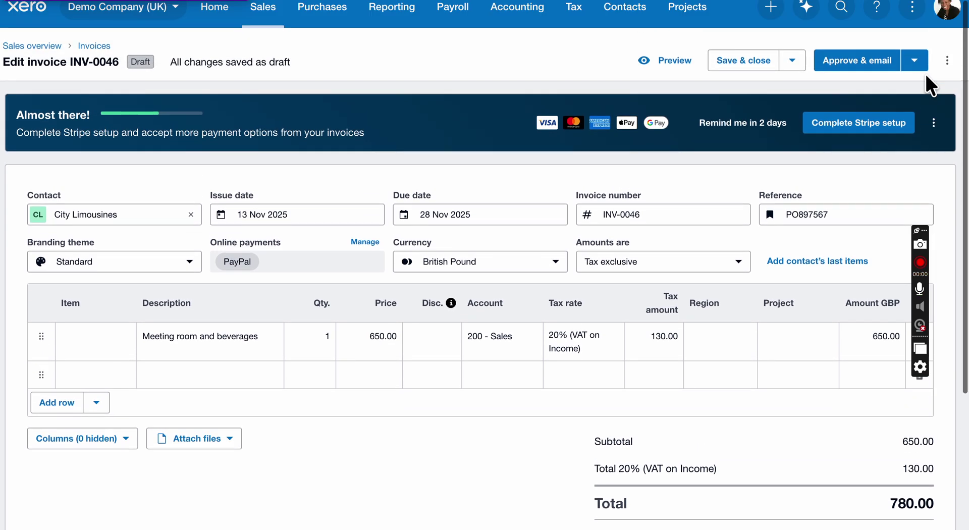
{"action": "left_click", "coordinate": [863, 61]}
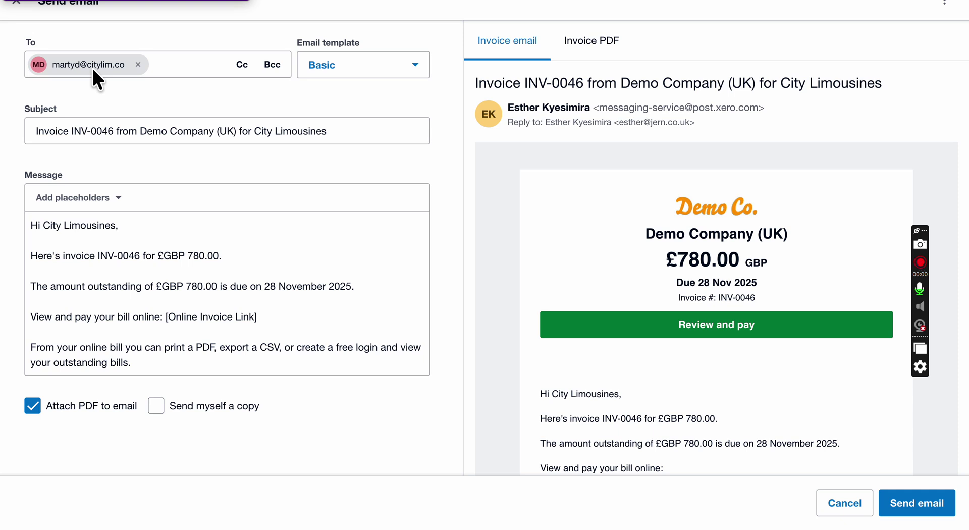
Check the email's recipient suggestions, template choices and subject line, keeping the Basic template.
{"action": "left_click", "coordinate": [186, 64]}
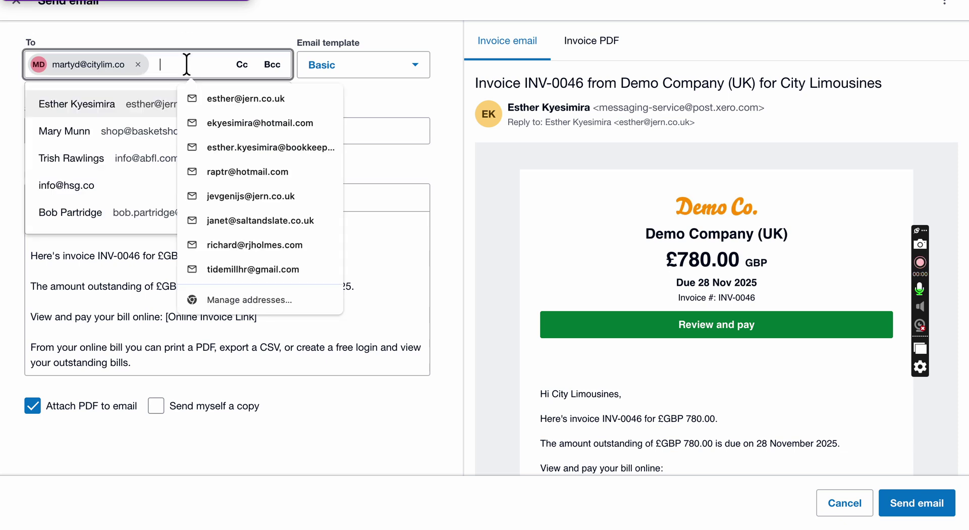
{"action": "left_click", "coordinate": [356, 64]}
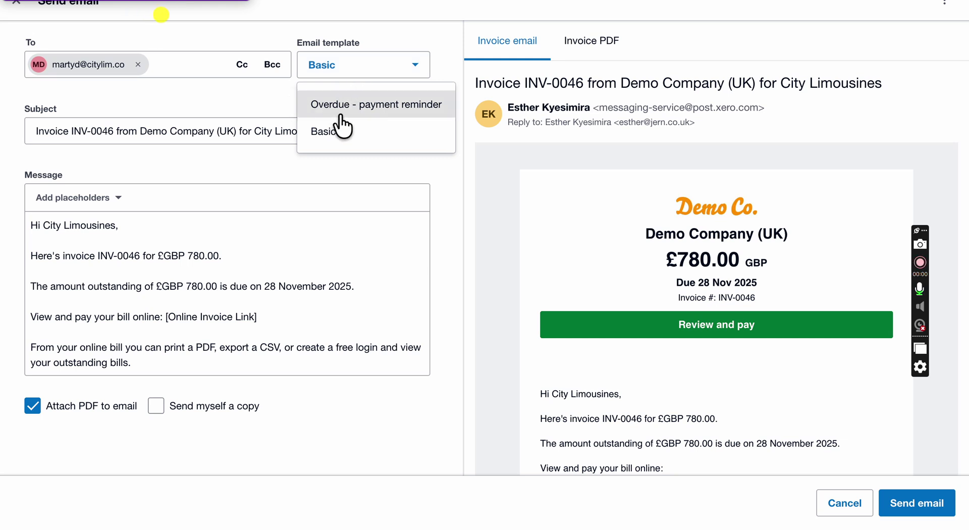
{"action": "left_click", "coordinate": [261, 101]}
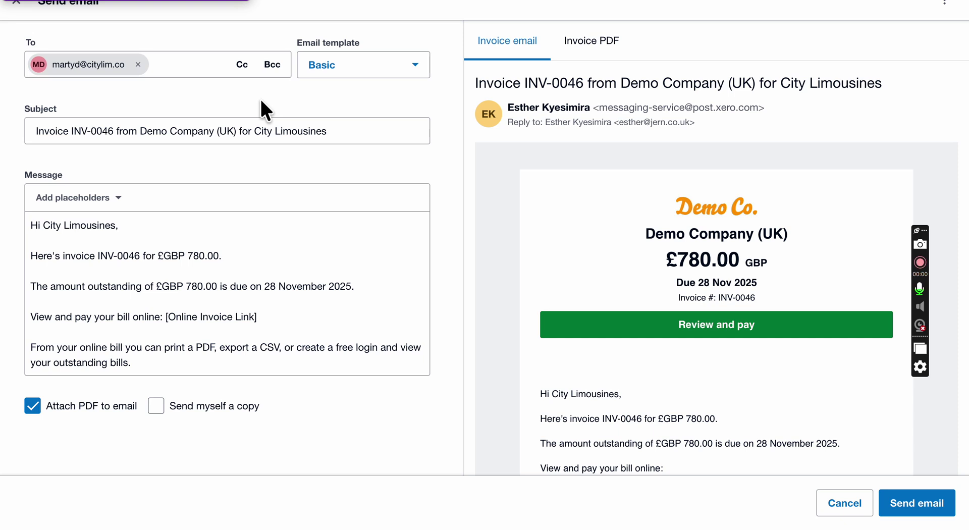
{"action": "left_click", "coordinate": [342, 138]}
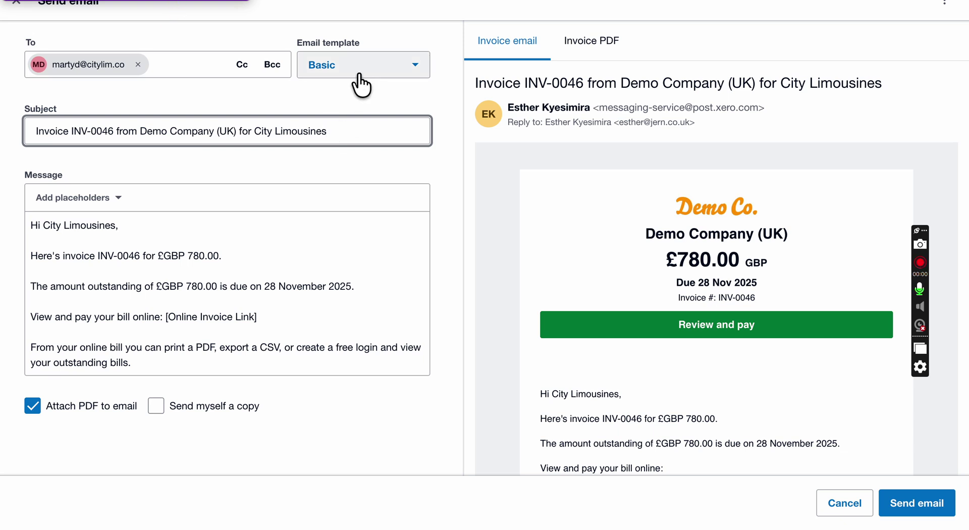
{"action": "left_click", "coordinate": [162, 39]}
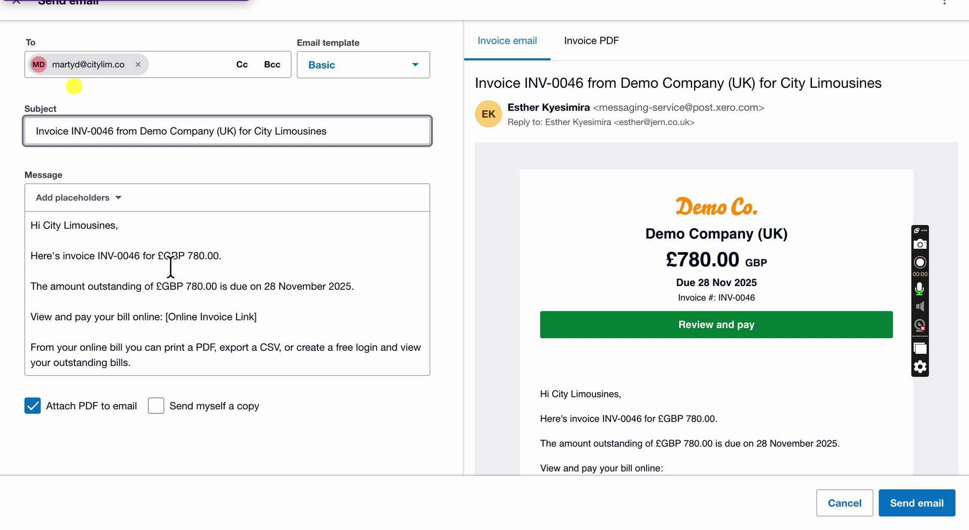
Add "Please pay now" after the invoice amount in the email message and turn on Send myself a copy.
{"action": "left_click", "coordinate": [233, 265]}
{"action": "type", "text": "Please pa"}
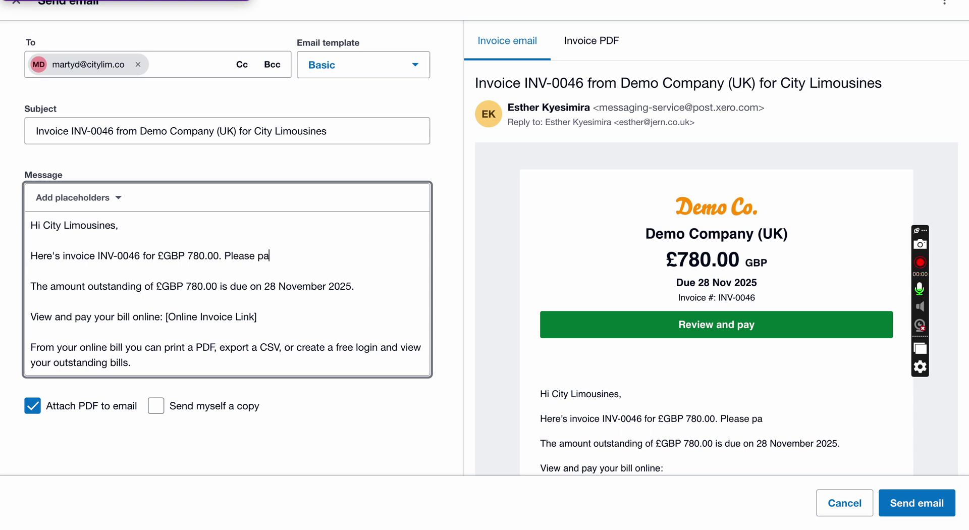
{"action": "type", "text": "y now"}
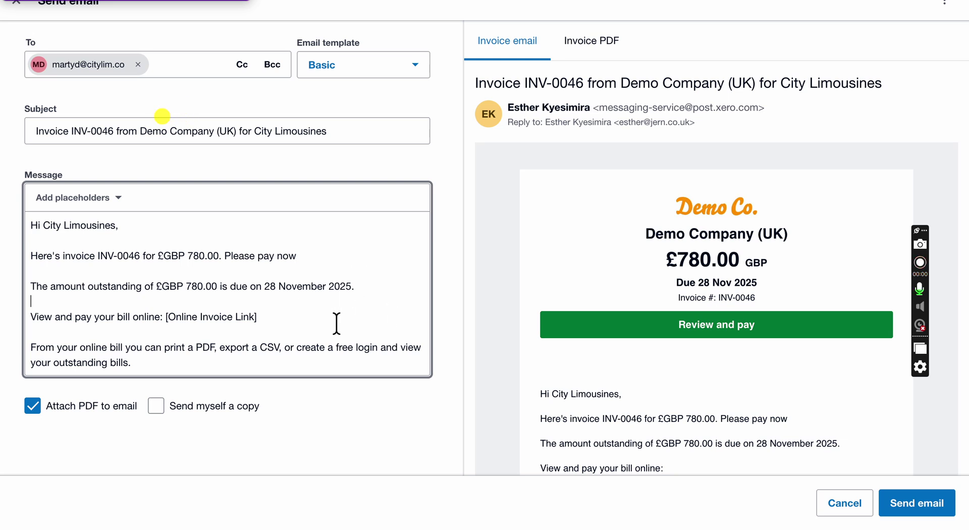
{"action": "left_click", "coordinate": [287, 319]}
{"action": "left_click", "coordinate": [156, 411]}
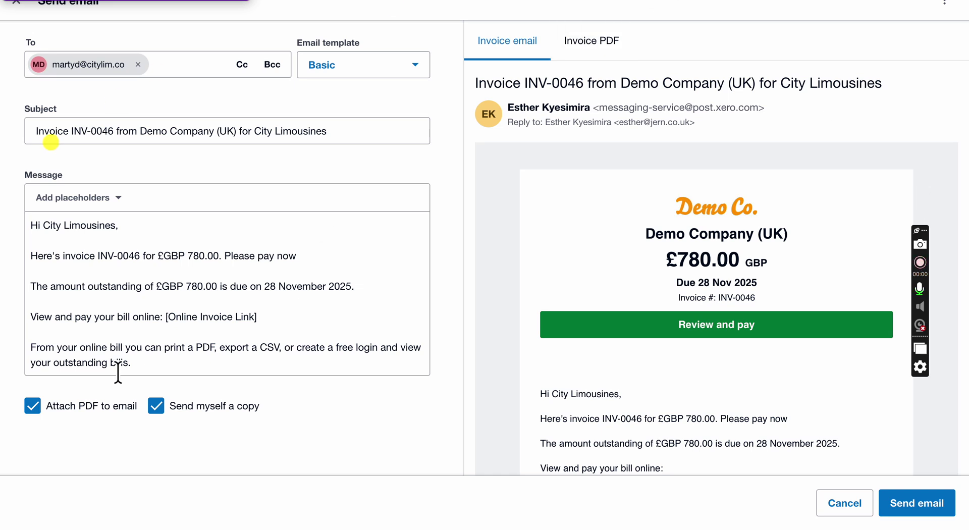
Preview the invoice PDF and the invoice email, and close the email form without sending.
{"action": "left_click", "coordinate": [613, 44]}
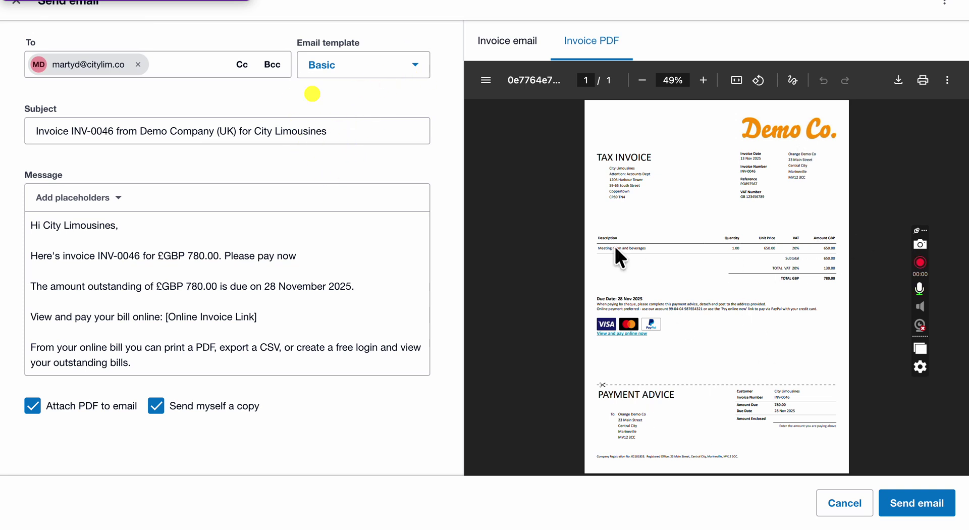
{"action": "left_click", "coordinate": [519, 57]}
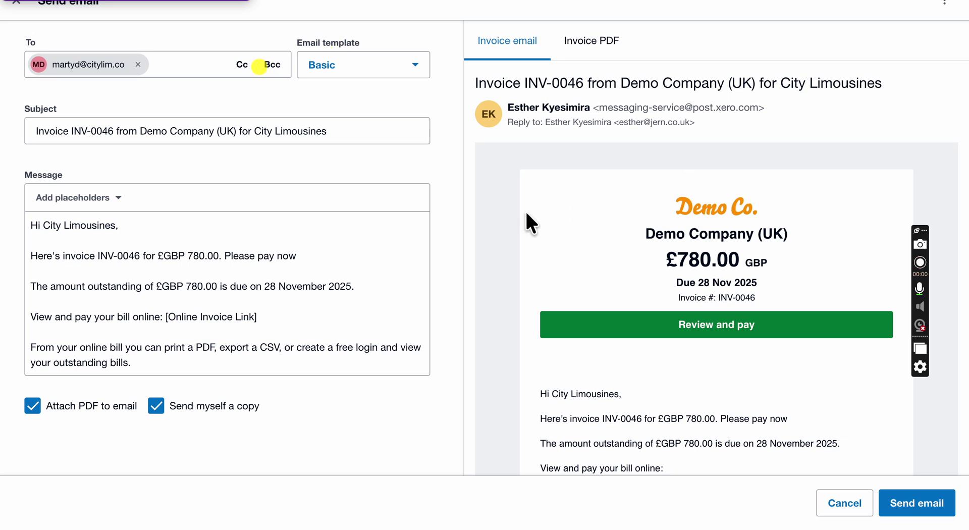
{"action": "left_click", "coordinate": [919, 511]}
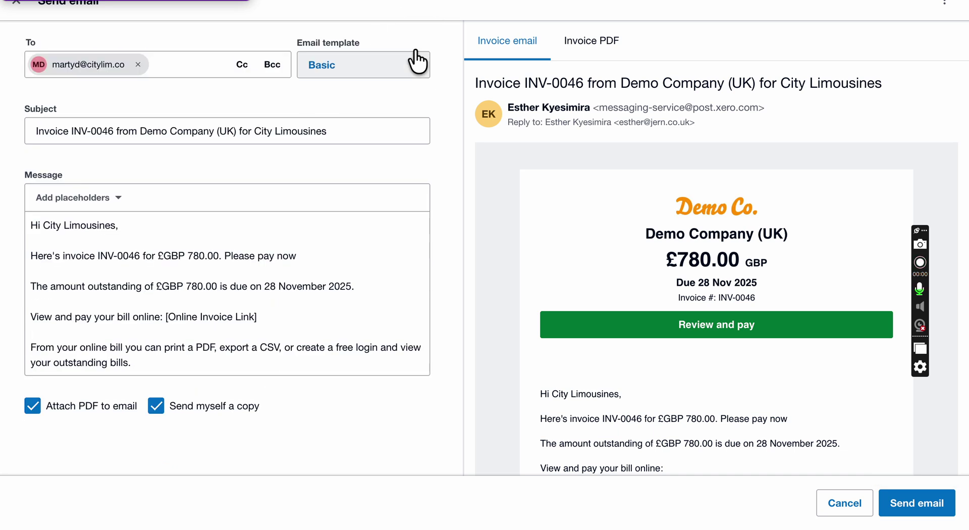
{"action": "left_click", "coordinate": [16, 7]}
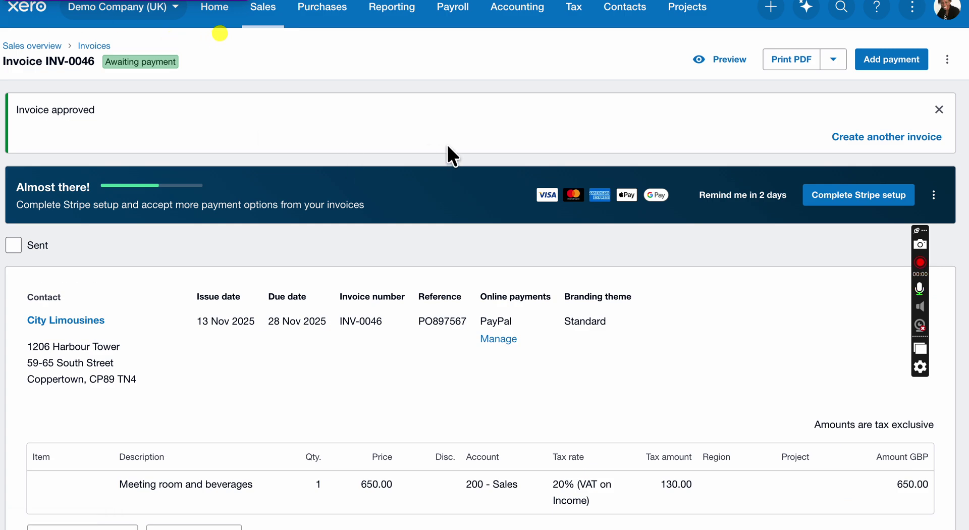